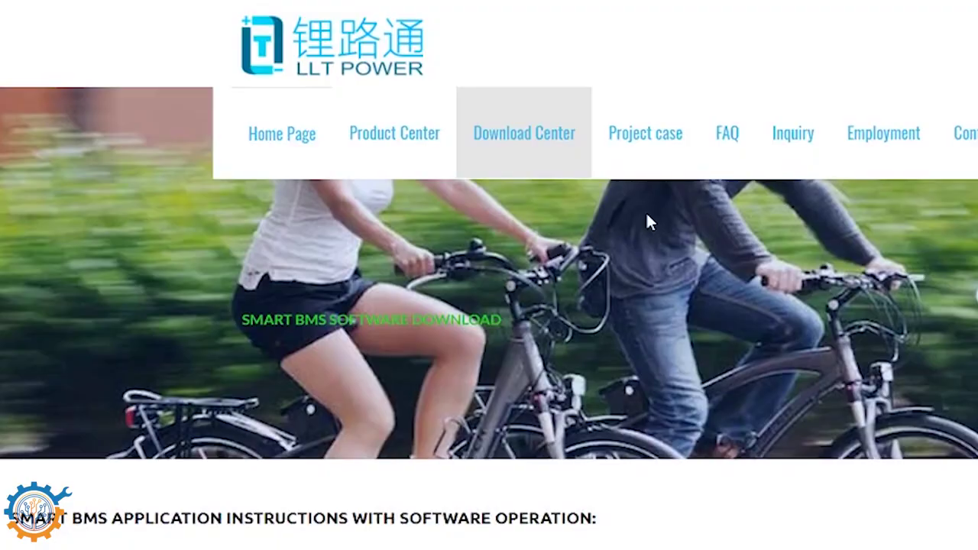
Open the Smart BMS software download page from the site's Download Center.
{"action": "mouse_move", "coordinate": [526, 158]}
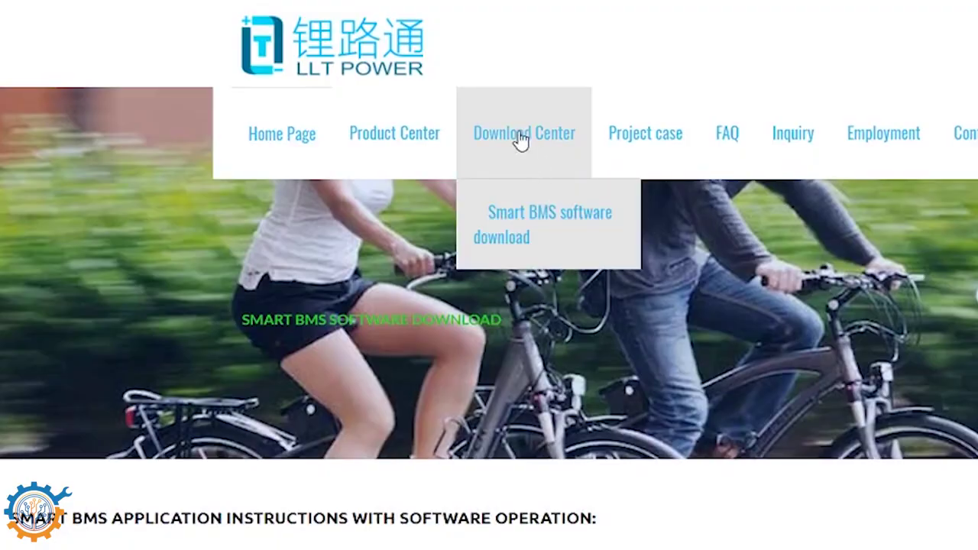
{"action": "left_click", "coordinate": [542, 217]}
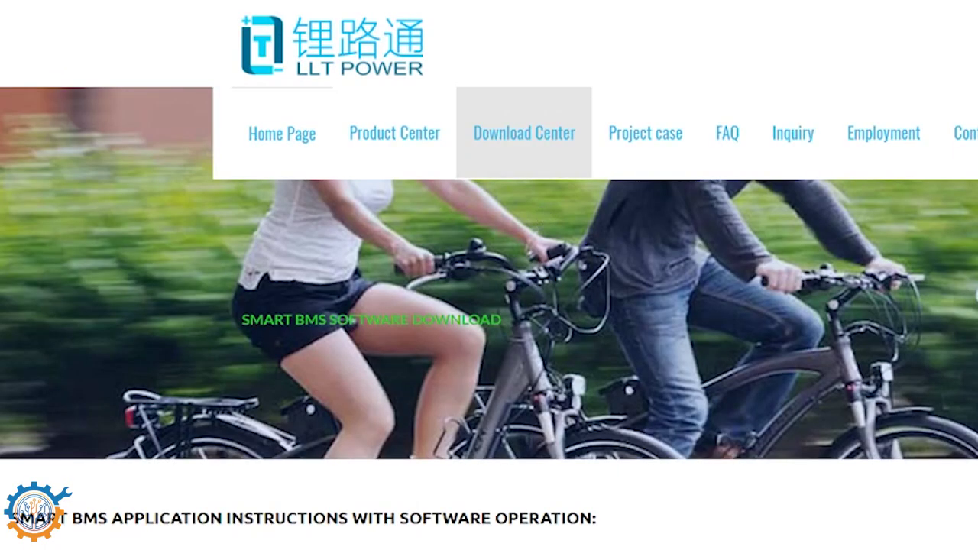
{"action": "scroll", "coordinate": [542, 218], "scroll_direction": "down", "scroll_amount": 5}
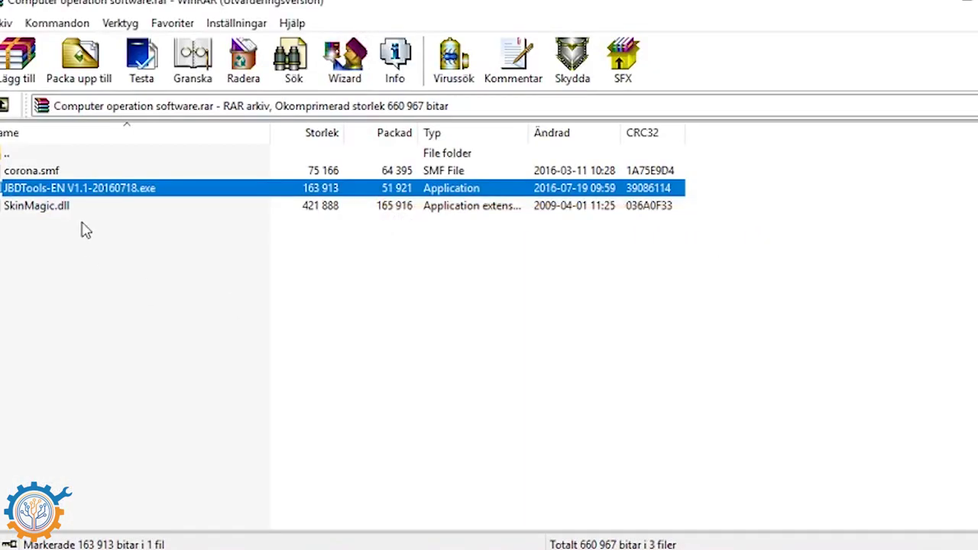
Launch JBDTools-EN V1.1-20160718.exe from the Computer operation software.rar archive and allow it to run despite the SmartScreen block.
{"action": "double_click", "coordinate": [58, 192]}
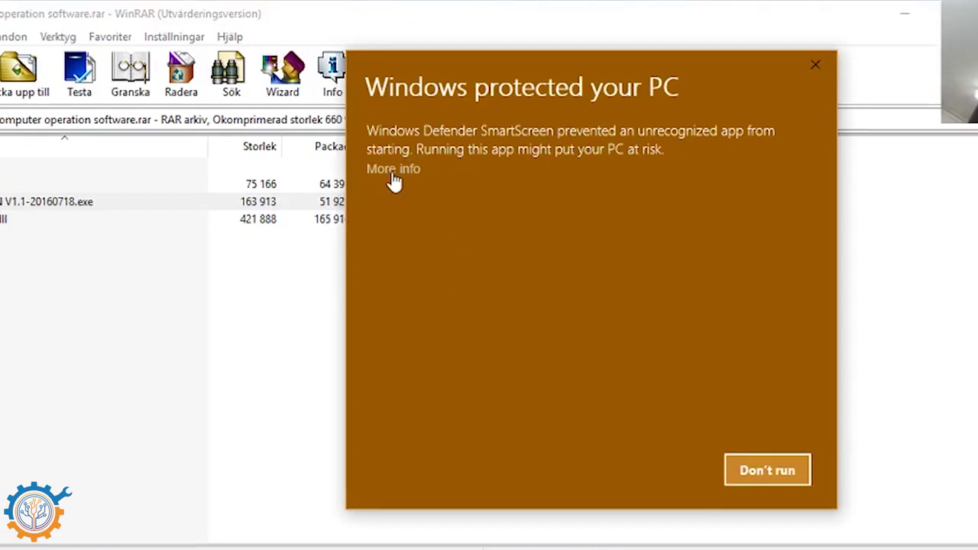
{"action": "left_click", "coordinate": [456, 156]}
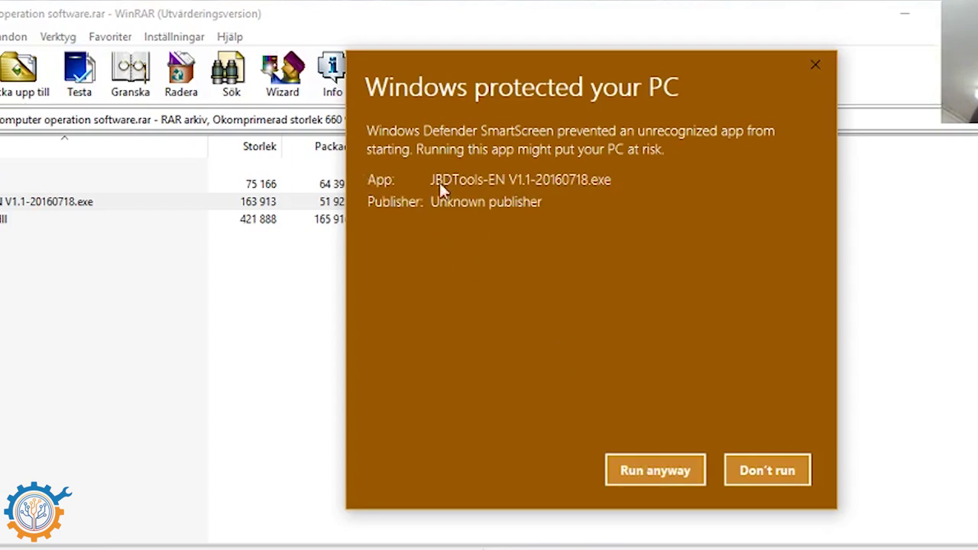
{"action": "left_click", "coordinate": [658, 472]}
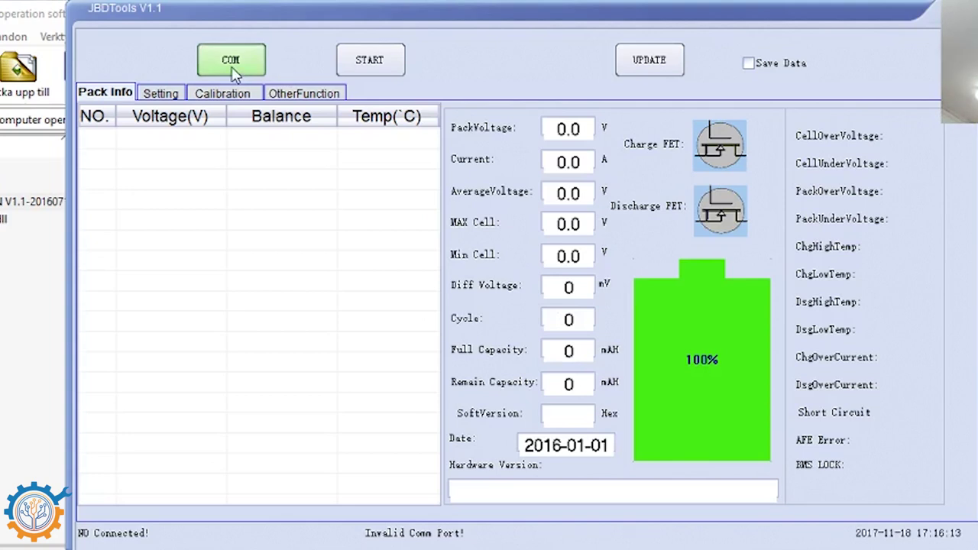
Set the communication port to COM7 and start reading live data from the BMS.
{"action": "left_click", "coordinate": [562, 211]}
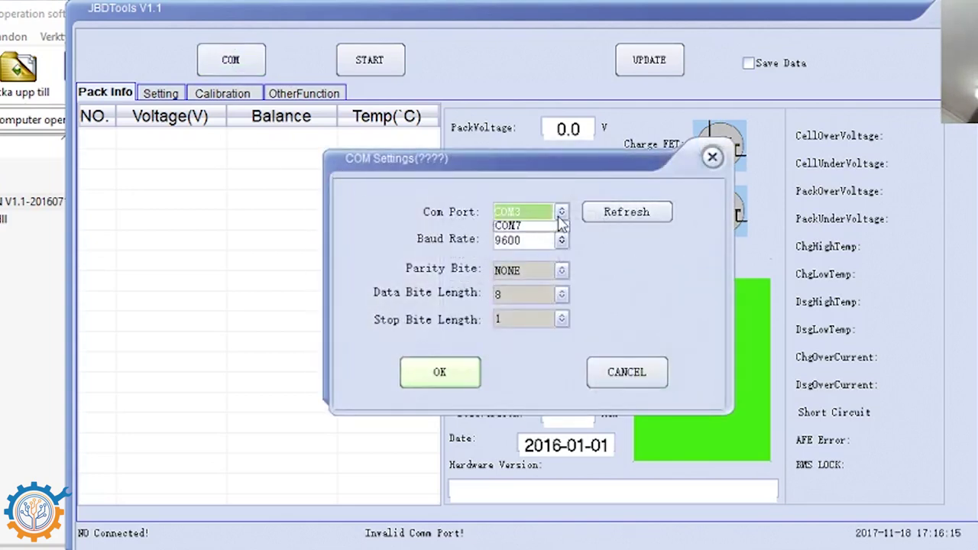
{"action": "left_click", "coordinate": [518, 252]}
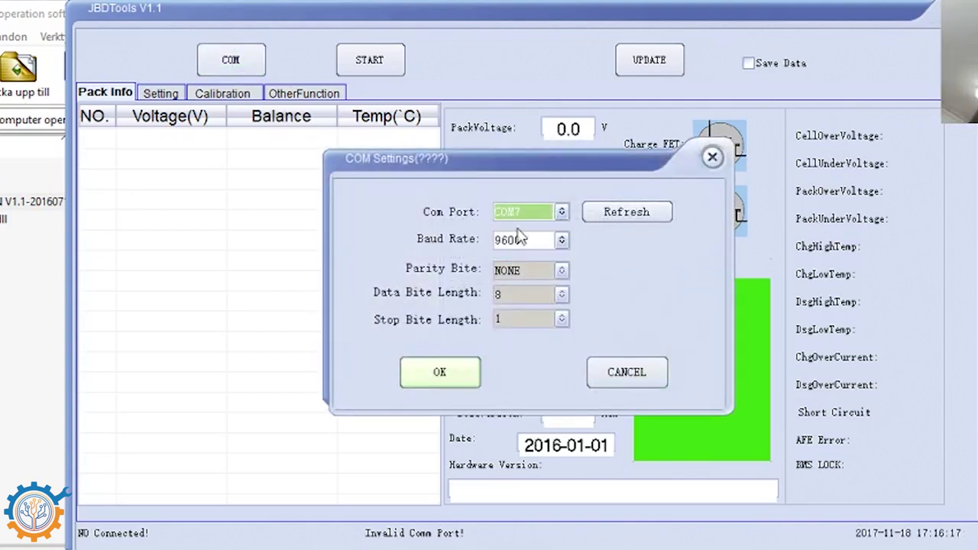
{"action": "left_click", "coordinate": [460, 377]}
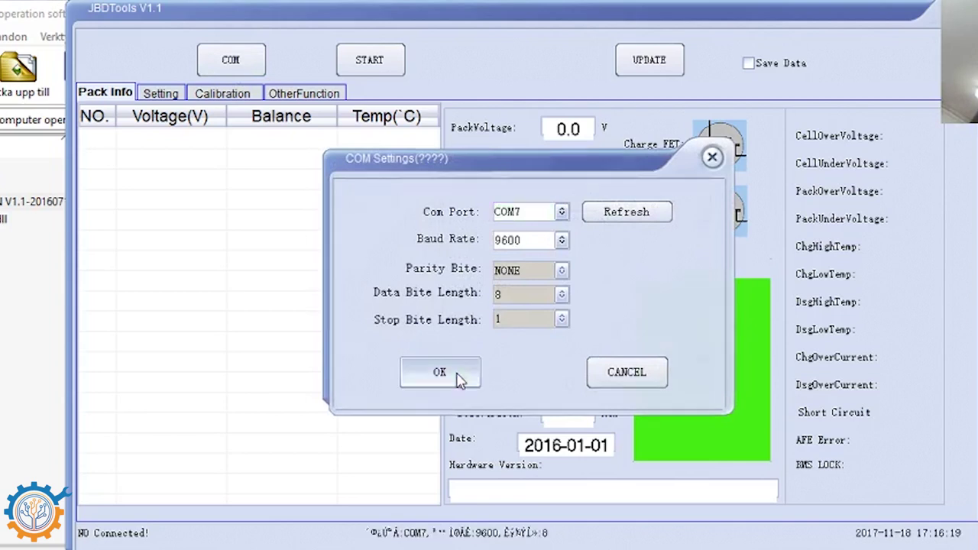
{"action": "left_click", "coordinate": [370, 61]}
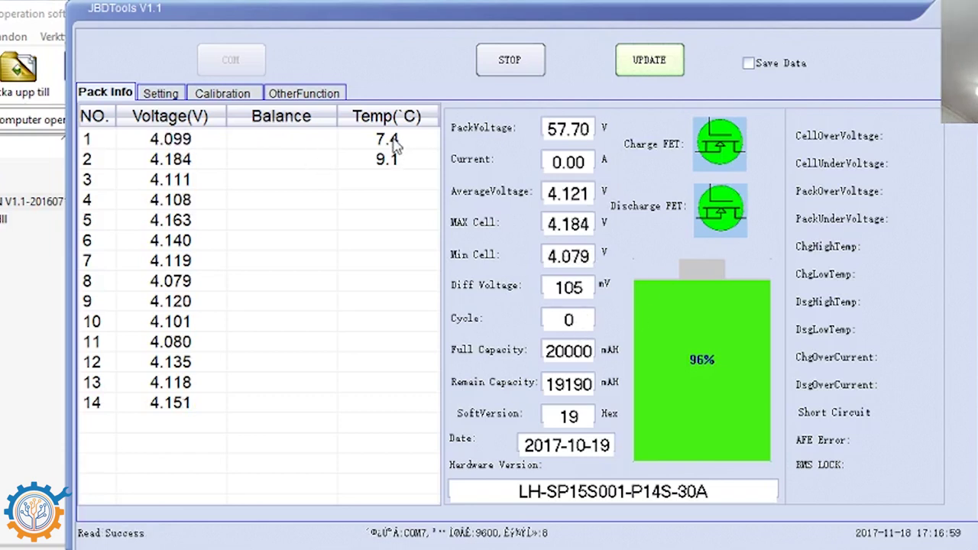
Examine the cell temperatures in the pack information and the Cell1 voltage calibration field.
{"action": "left_click", "coordinate": [396, 161]}
{"action": "left_click", "coordinate": [396, 160]}
{"action": "left_click", "coordinate": [396, 145]}
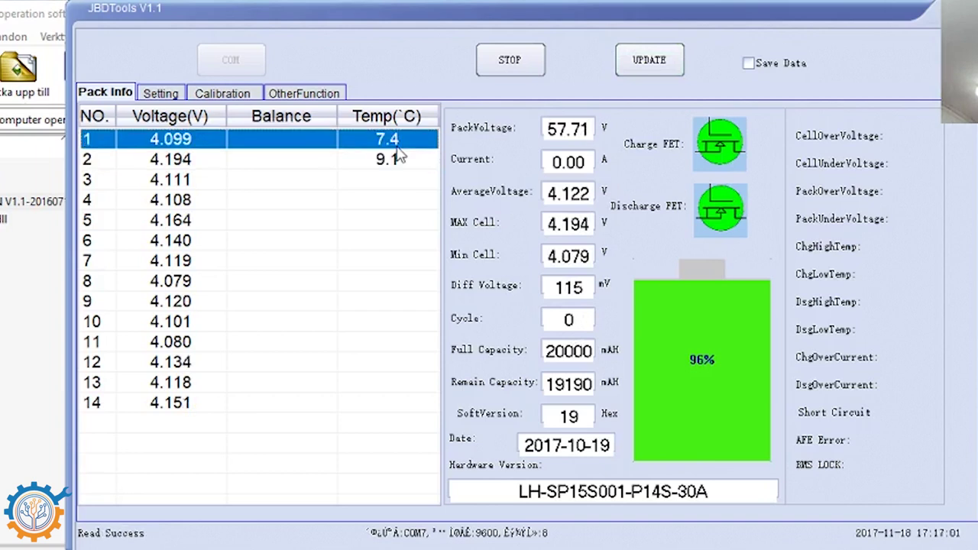
{"action": "left_click", "coordinate": [221, 93]}
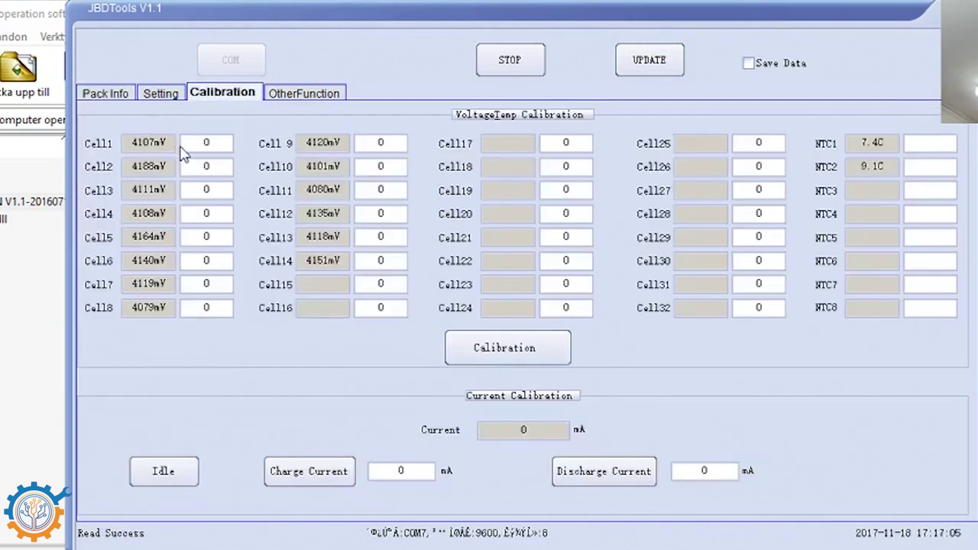
{"action": "double_click", "coordinate": [207, 144]}
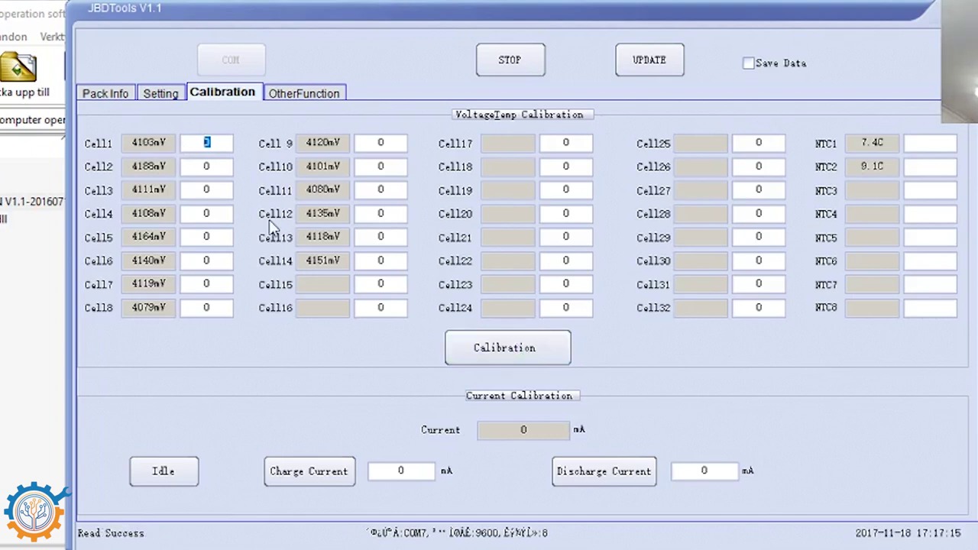
Read the stored settings from the BMS and inspect the balance start voltage and window values.
{"action": "left_click", "coordinate": [162, 95]}
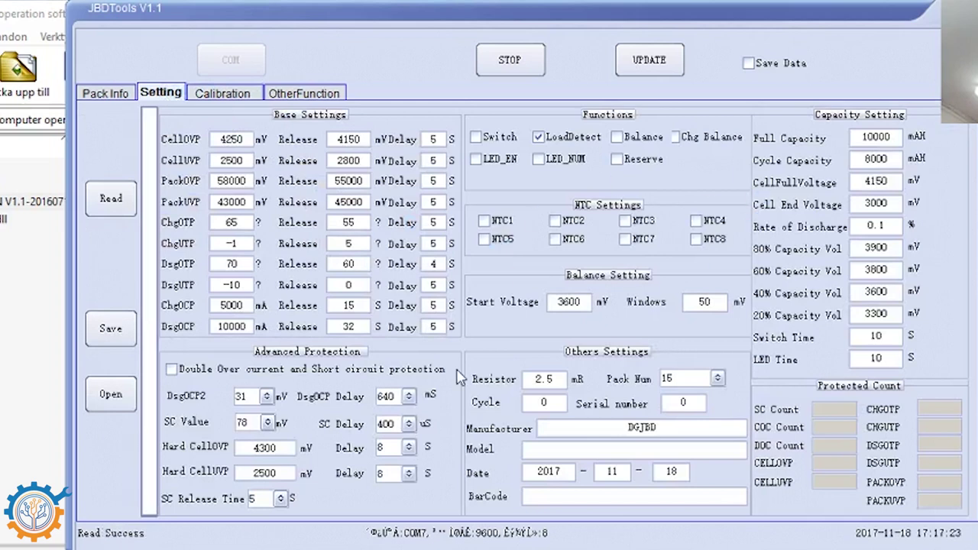
{"action": "left_click", "coordinate": [113, 203]}
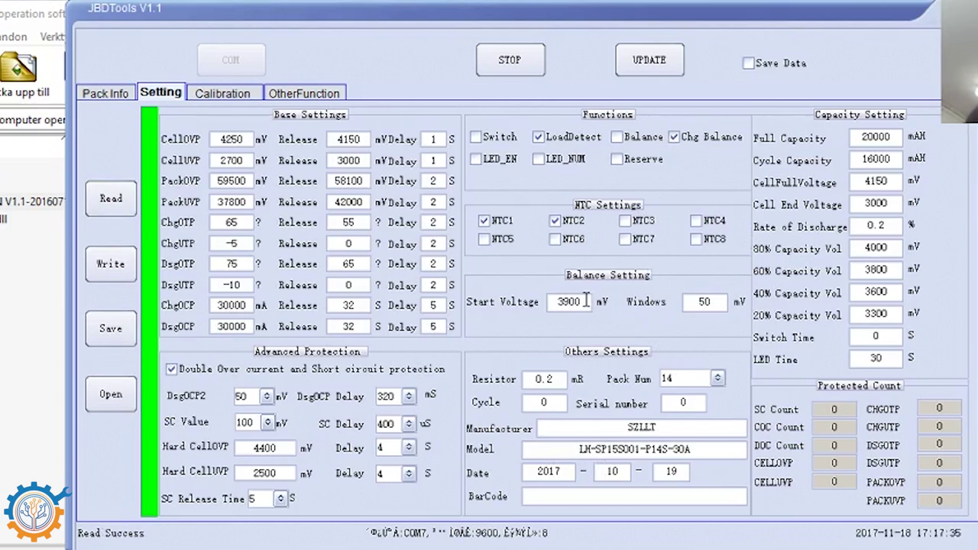
{"action": "left_click_drag", "start_coordinate": [582, 300], "coordinate": [543, 305]}
{"action": "left_click_drag", "start_coordinate": [715, 306], "coordinate": [691, 304]}
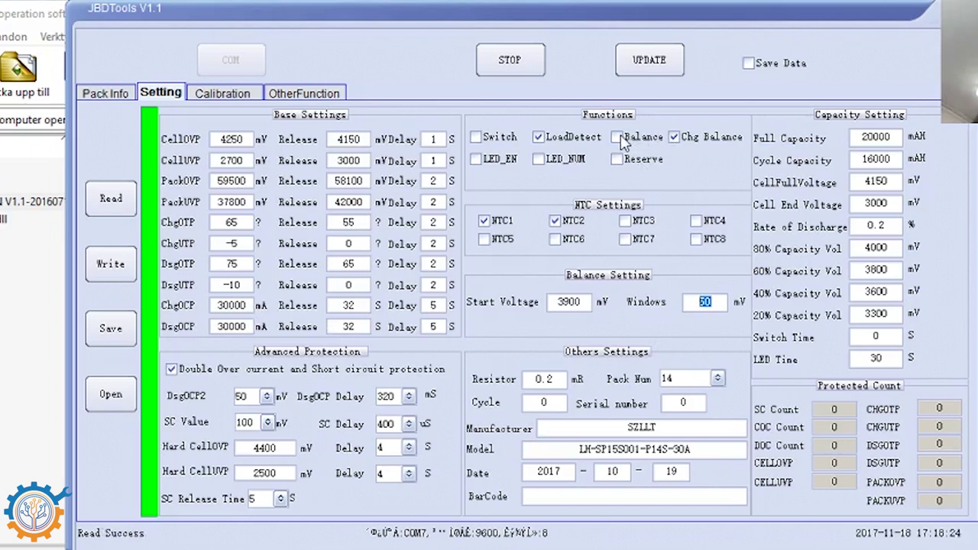
Enable the Balance function, write the settings to the BMS, and check the cells' balance status in the pack information.
{"action": "left_click", "coordinate": [619, 138]}
{"action": "left_click", "coordinate": [122, 271]}
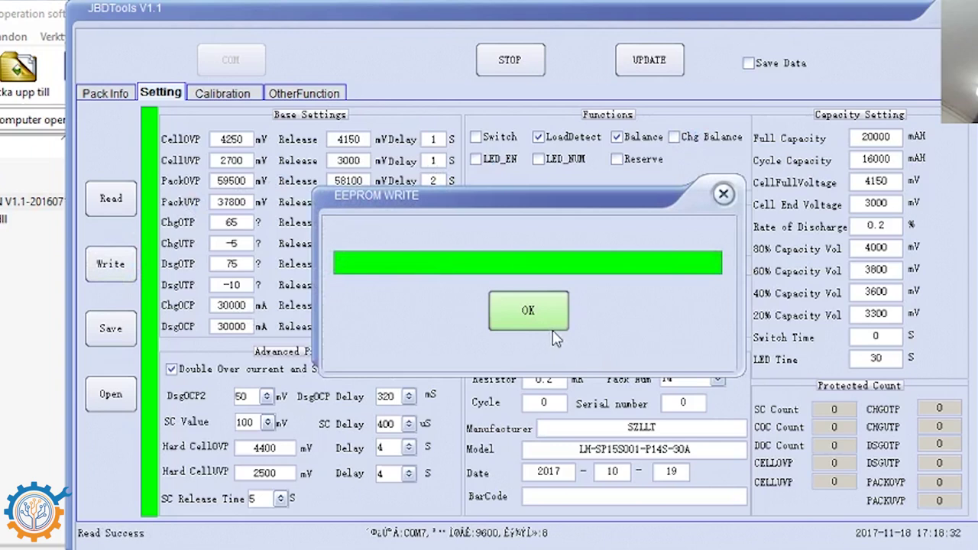
{"action": "left_click", "coordinate": [531, 312]}
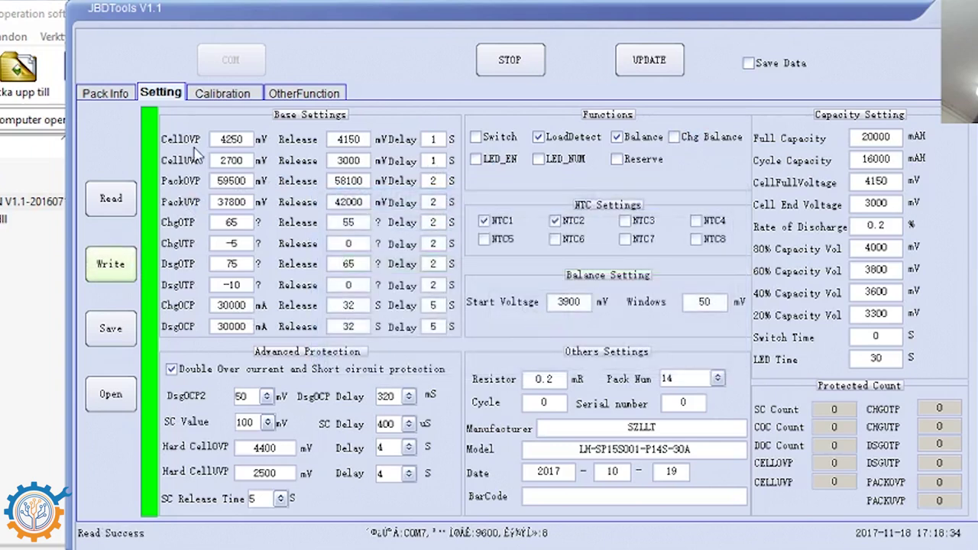
{"action": "left_click", "coordinate": [117, 99]}
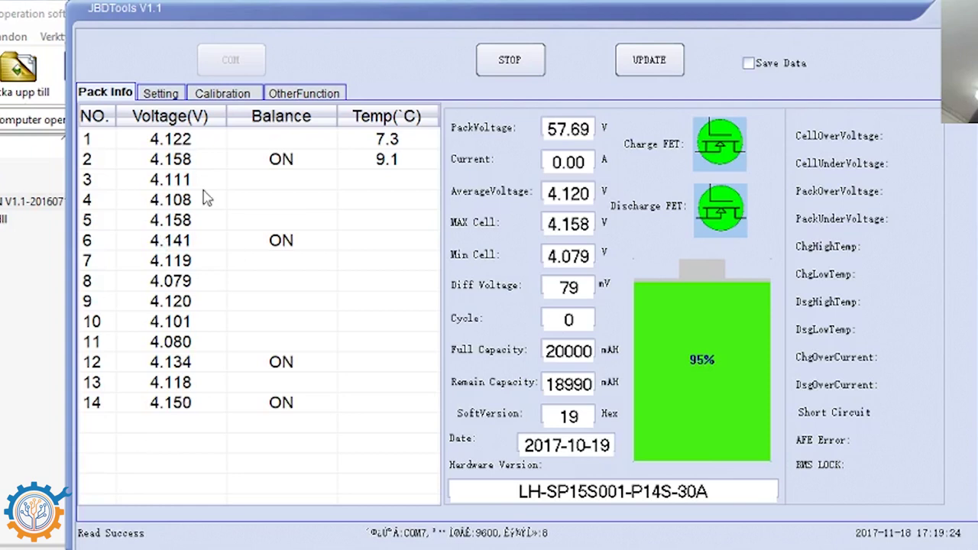
Disable Balance, enable Chg Balance instead, and write the settings to the BMS.
{"action": "left_click", "coordinate": [160, 93]}
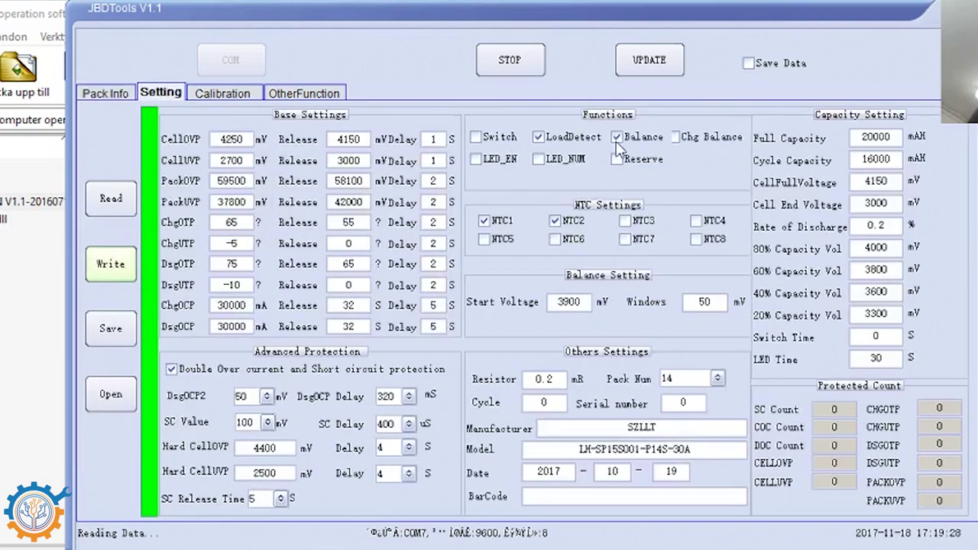
{"action": "left_click", "coordinate": [617, 137]}
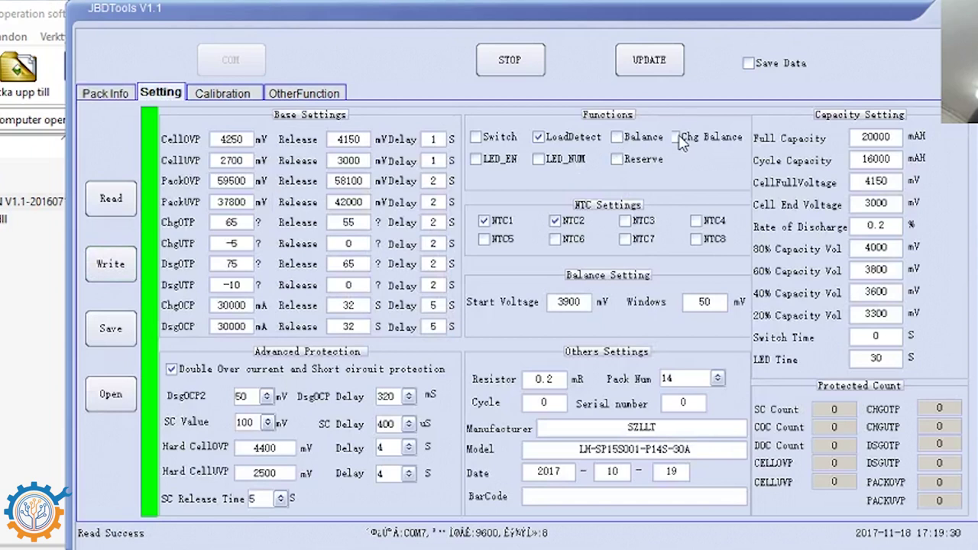
{"action": "left_click", "coordinate": [108, 269]}
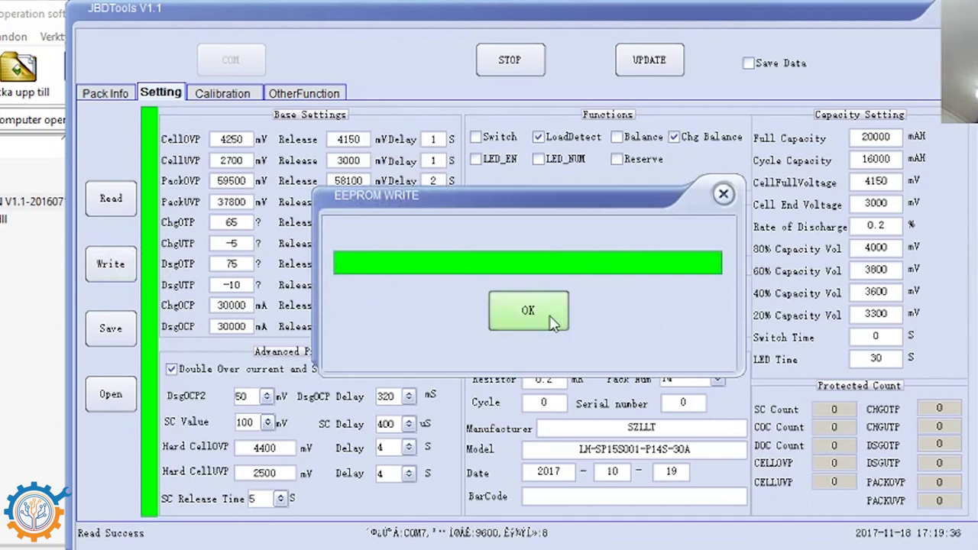
{"action": "left_click", "coordinate": [528, 311]}
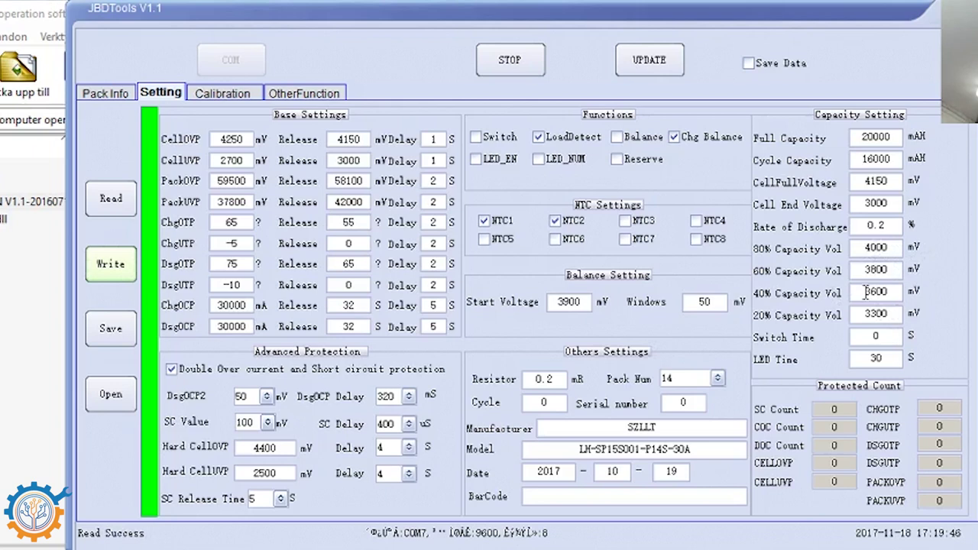
Review the pack information, the settings, the calibration fields and the other functions, finishing on the cell voltage list.
{"action": "left_click", "coordinate": [103, 93]}
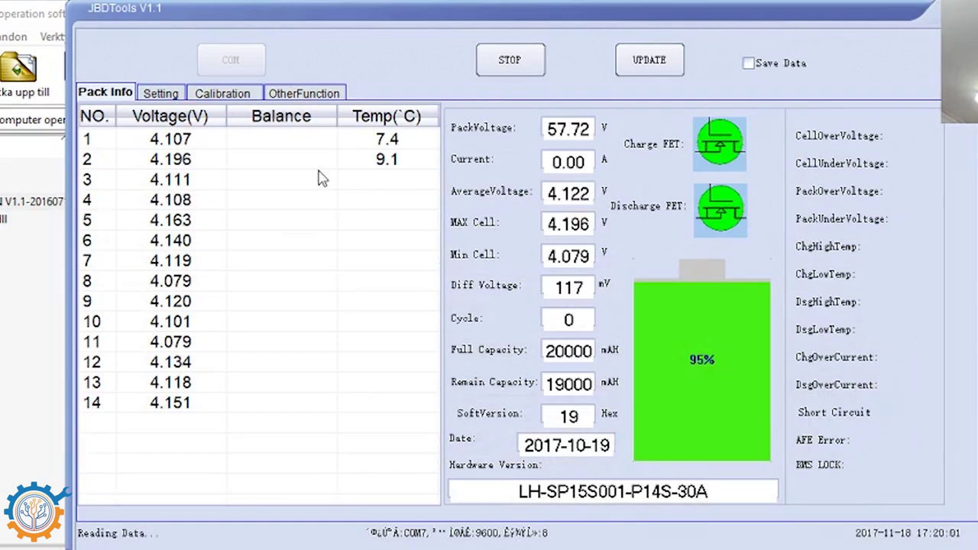
{"action": "left_click", "coordinate": [164, 95]}
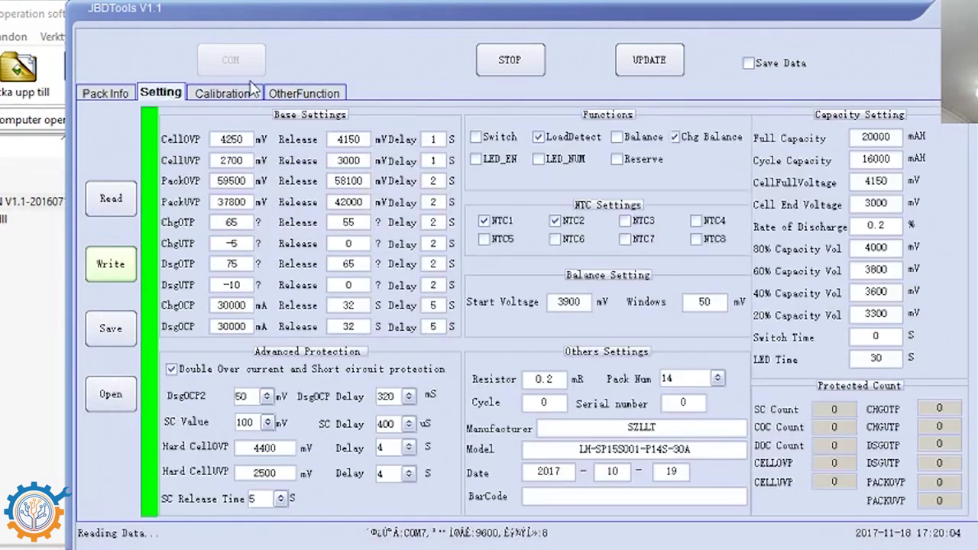
{"action": "left_click", "coordinate": [228, 91]}
{"action": "left_click", "coordinate": [288, 93]}
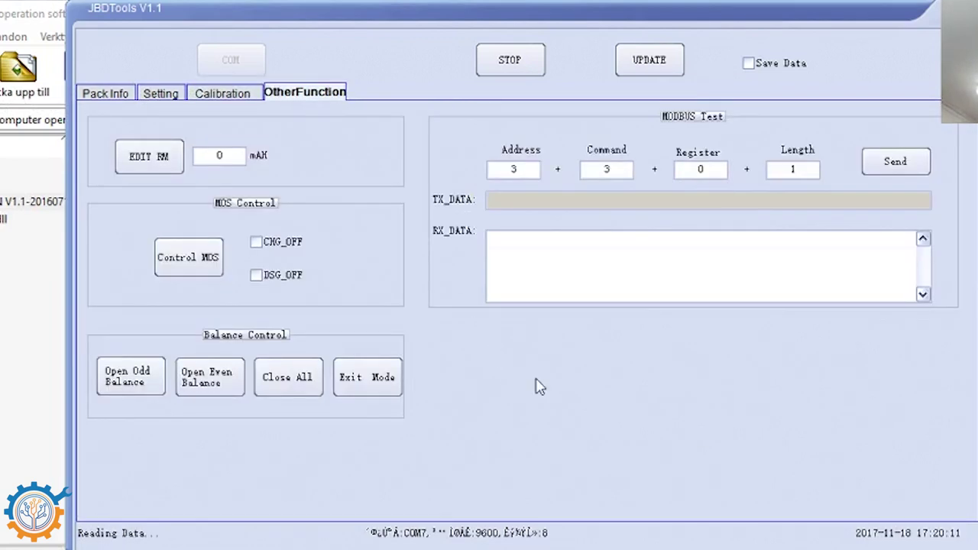
{"action": "left_click", "coordinate": [229, 94]}
{"action": "left_click", "coordinate": [159, 94]}
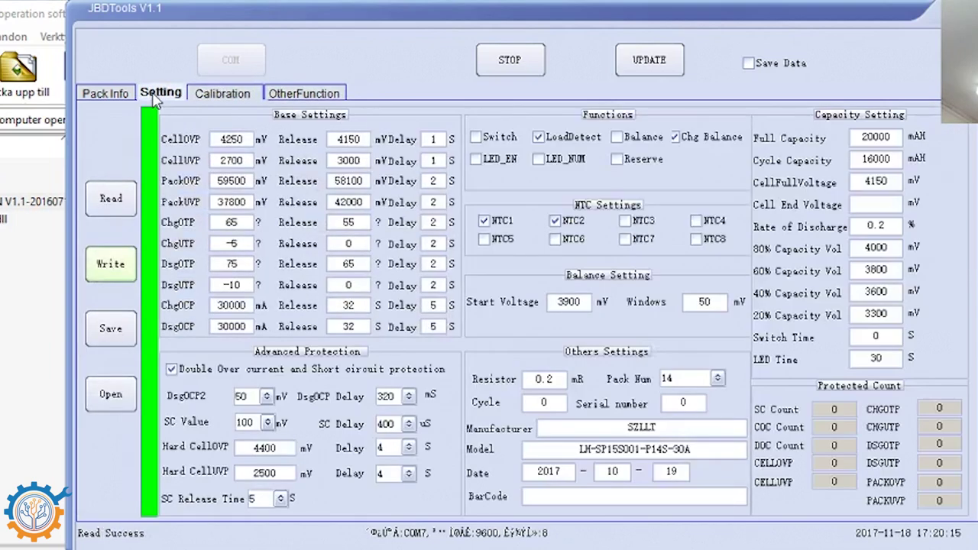
{"action": "left_click", "coordinate": [110, 95]}
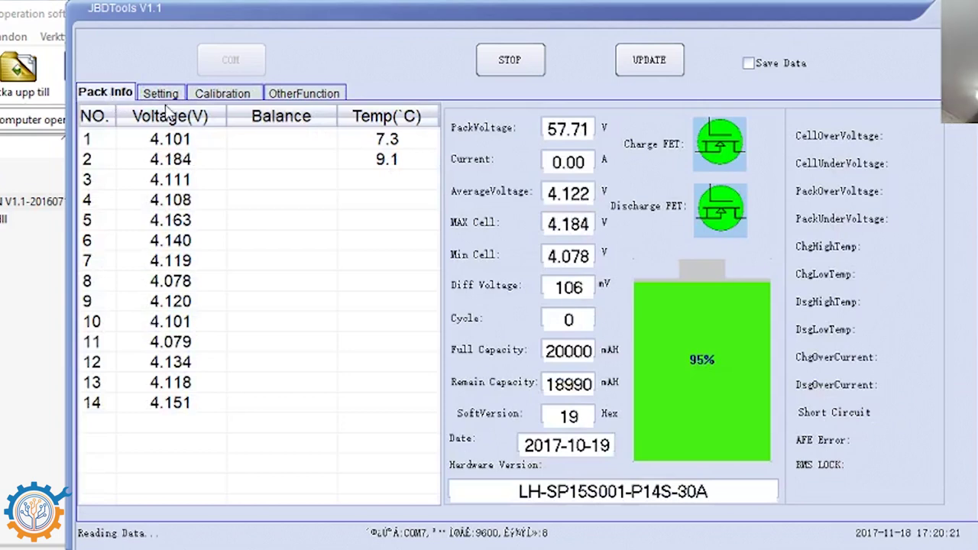
{"action": "left_click", "coordinate": [172, 143]}
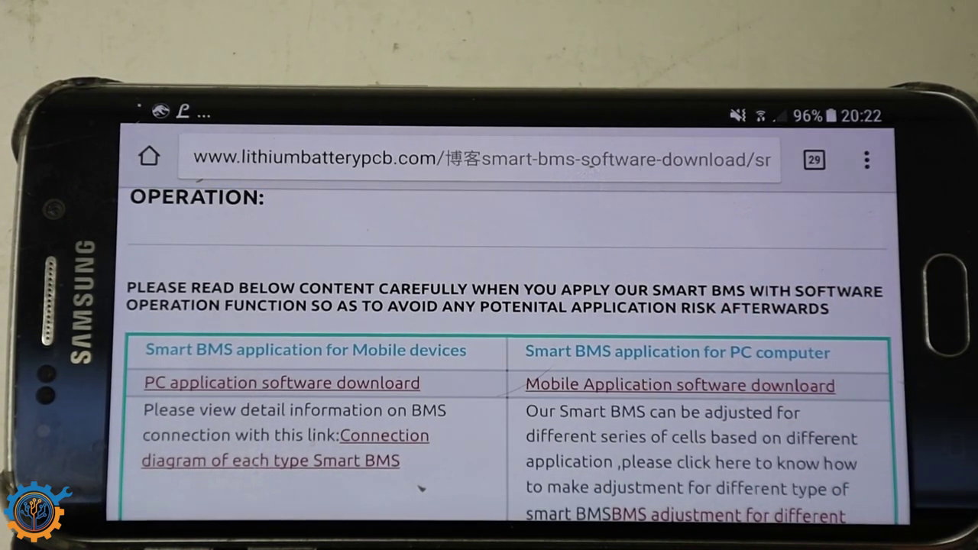
On the phone, open the downloaded APP Software Application.zip and leave the file selection mode.
{"action": "left_click_drag", "start_coordinate": [489, 114], "coordinate": [488, 382]}
{"action": "left_click", "coordinate": [382, 408]}
{"action": "left_click", "coordinate": [458, 236]}
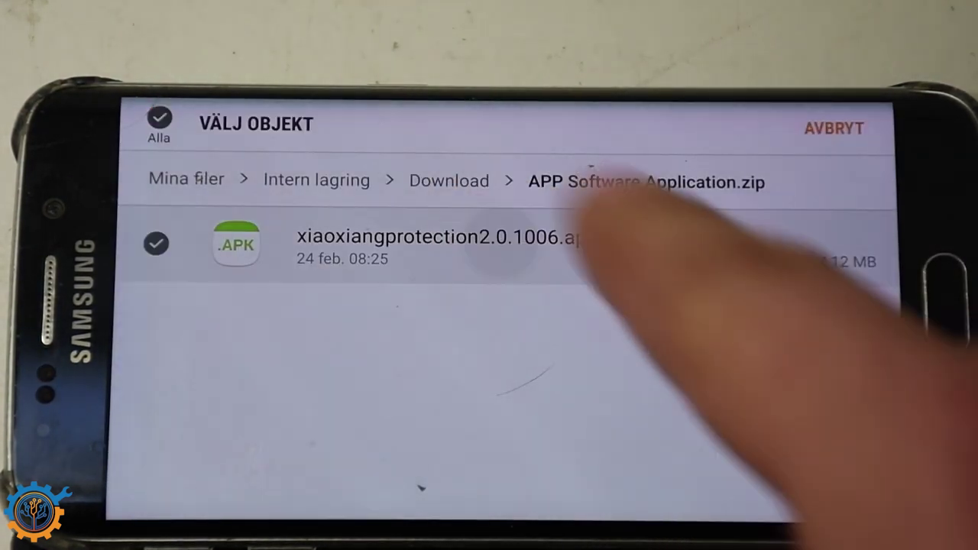
{"action": "left_click", "coordinate": [818, 124]}
Install xiaoxiangprotection2.0.1006.apk with the requested permissions and open the installed app.
{"action": "left_click", "coordinate": [360, 236]}
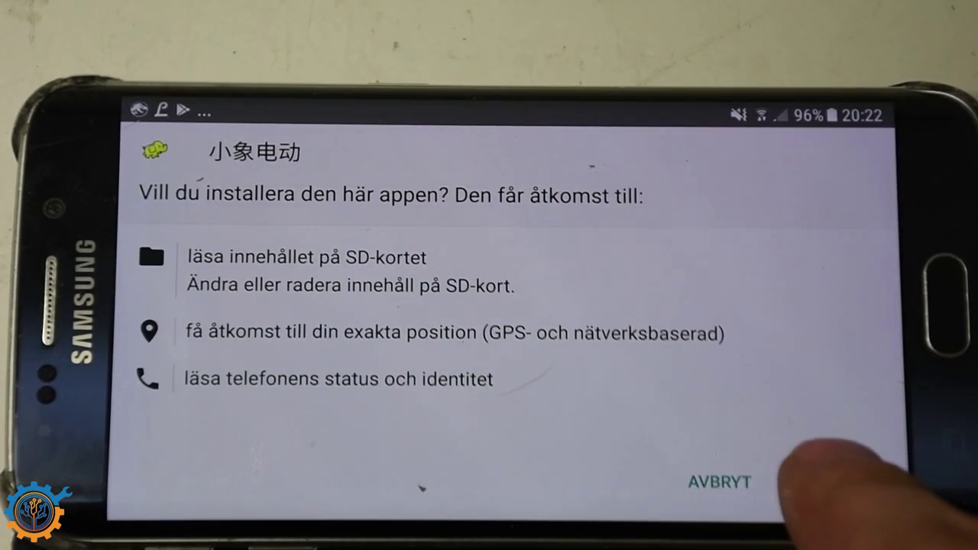
{"action": "left_click", "coordinate": [831, 482]}
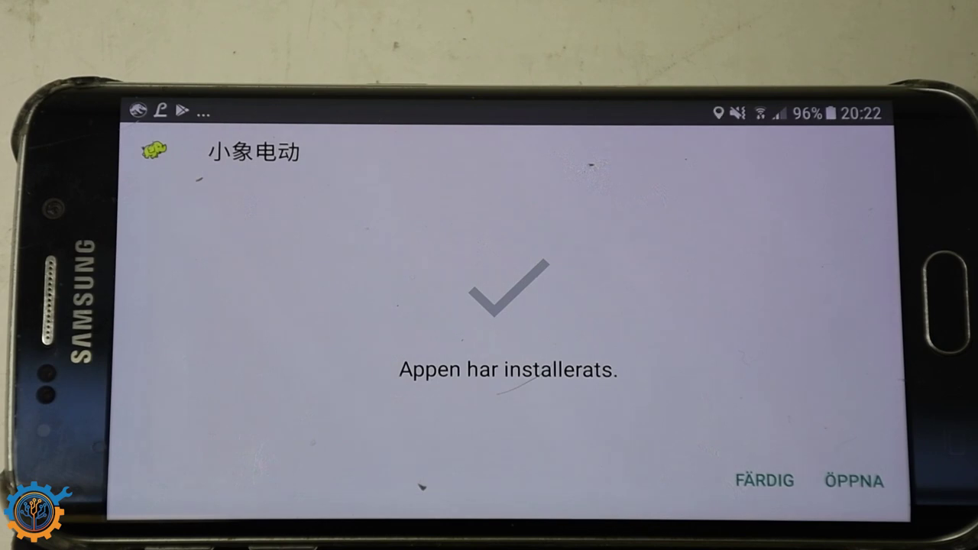
{"action": "left_click", "coordinate": [853, 480]}
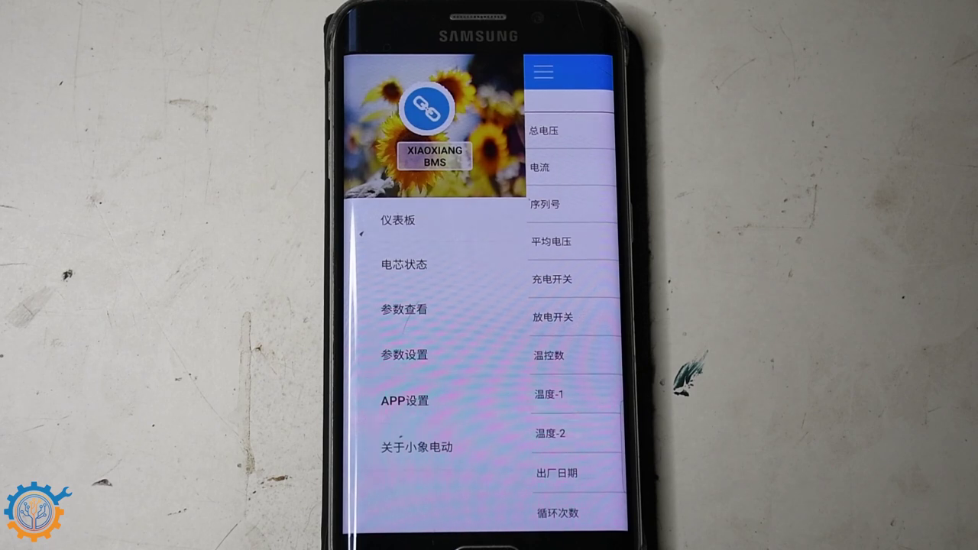
Show the dashboard (仪表板) in the phone BMS app.
{"action": "left_click", "coordinate": [565, 320]}
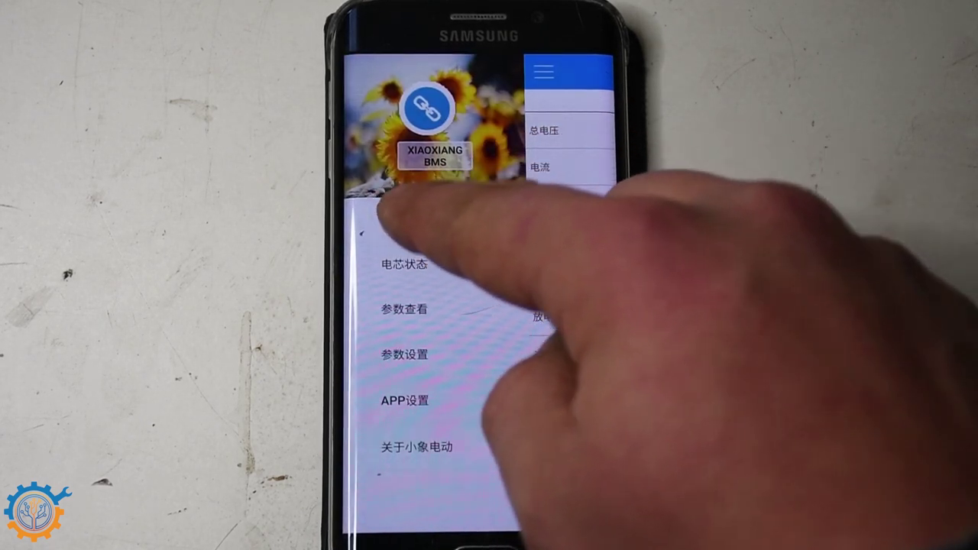
{"action": "left_click", "coordinate": [382, 220]}
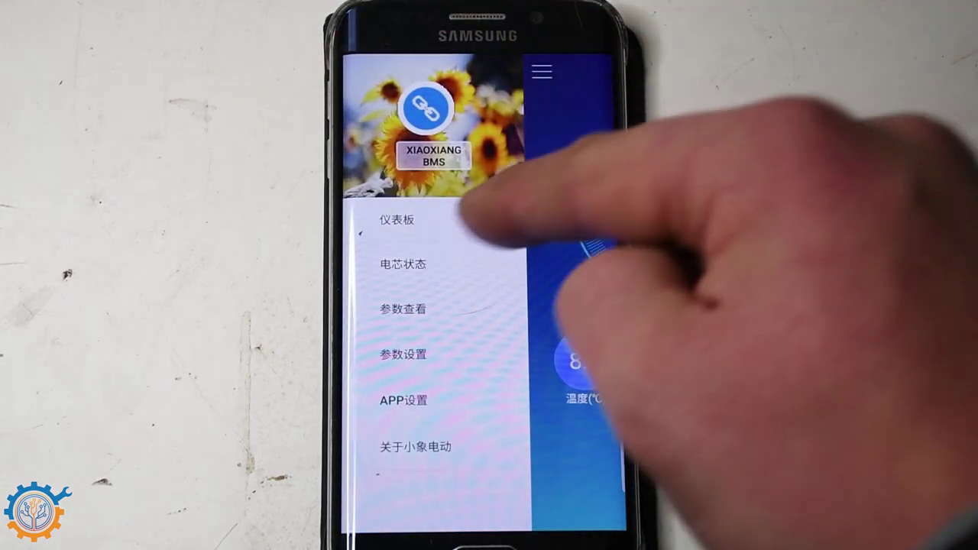
Return to the dashboard (仪表板) and open the battery's basic information (基本信息) page.
{"action": "left_click", "coordinate": [412, 211]}
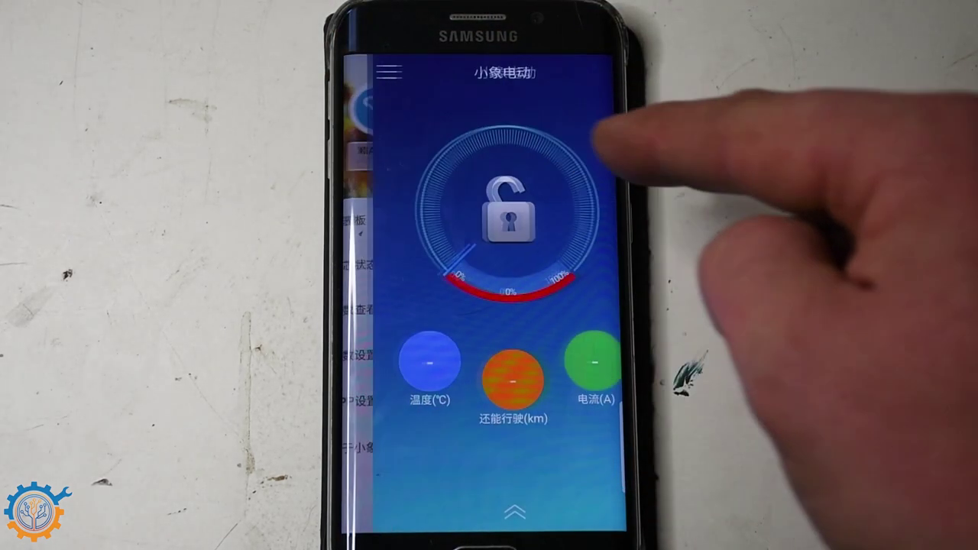
{"action": "left_click", "coordinate": [363, 72]}
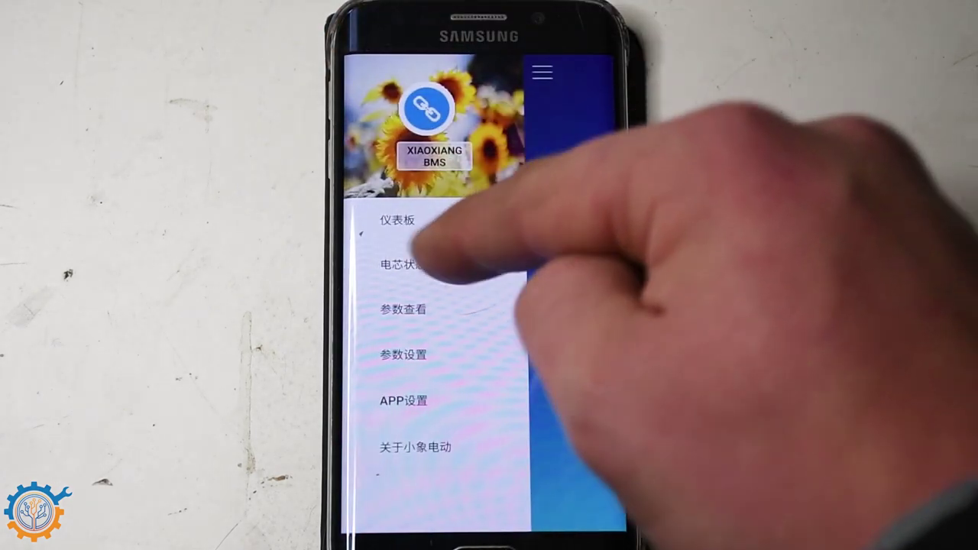
{"action": "left_click", "coordinate": [414, 310]}
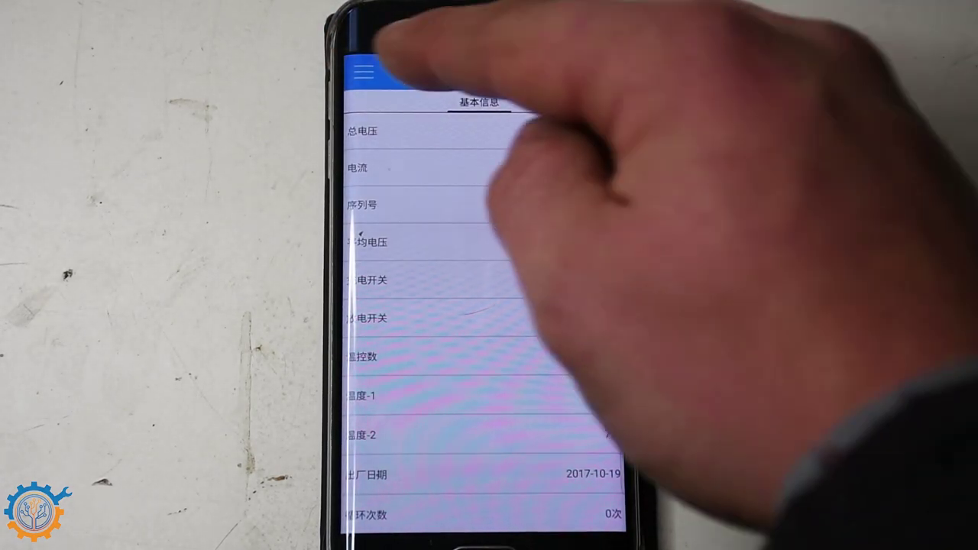
Open the BMS parameter list, review it from the cell overvoltage entry (单体过压) through the manufacturer entry (生产商), and bring back the app's page list.
{"action": "left_click", "coordinate": [363, 72]}
{"action": "left_click", "coordinate": [382, 355]}
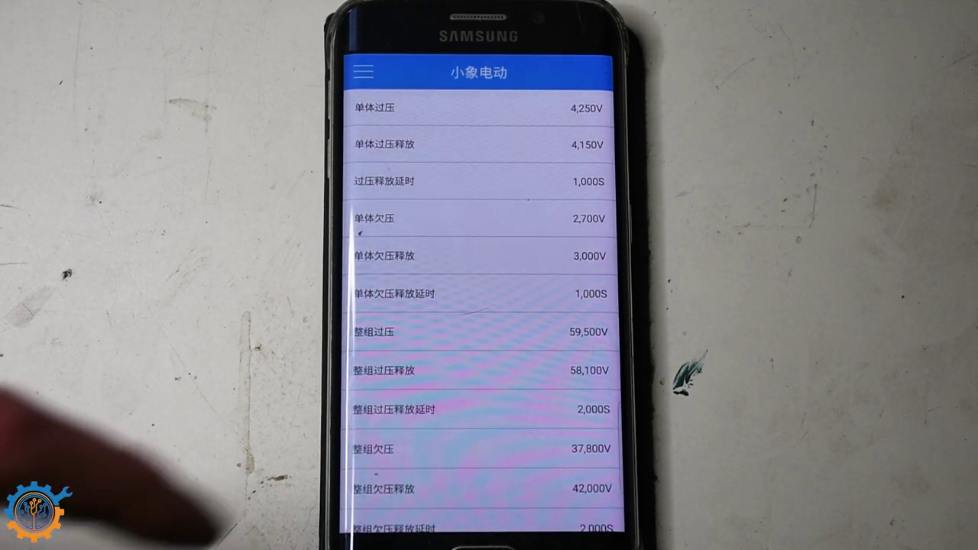
{"action": "scroll", "coordinate": [477, 305], "scroll_direction": "down", "scroll_amount": 10}
{"action": "scroll", "coordinate": [477, 420], "scroll_direction": "up", "scroll_amount": 3}
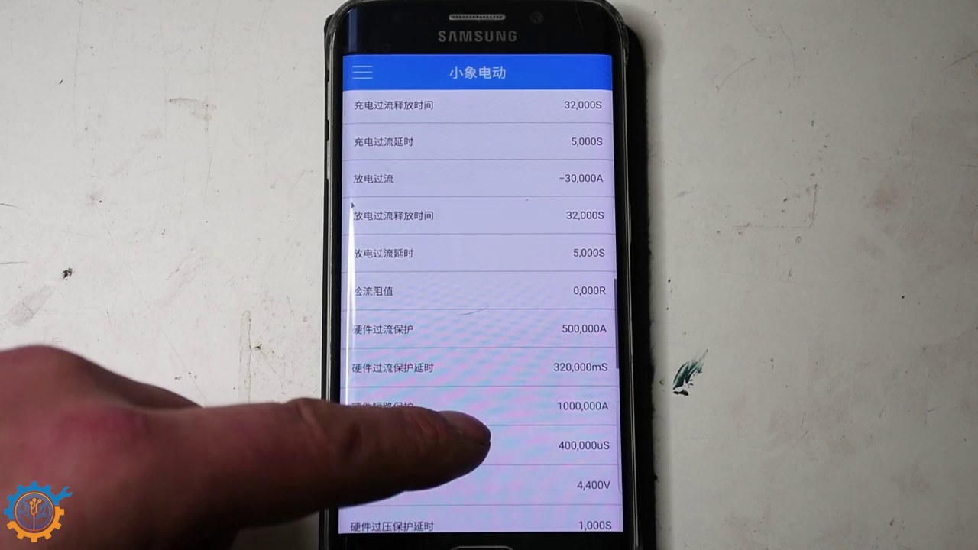
{"action": "scroll", "coordinate": [443, 321], "scroll_direction": "up", "scroll_amount": 6}
{"action": "scroll", "coordinate": [451, 397], "scroll_direction": "up", "scroll_amount": 6}
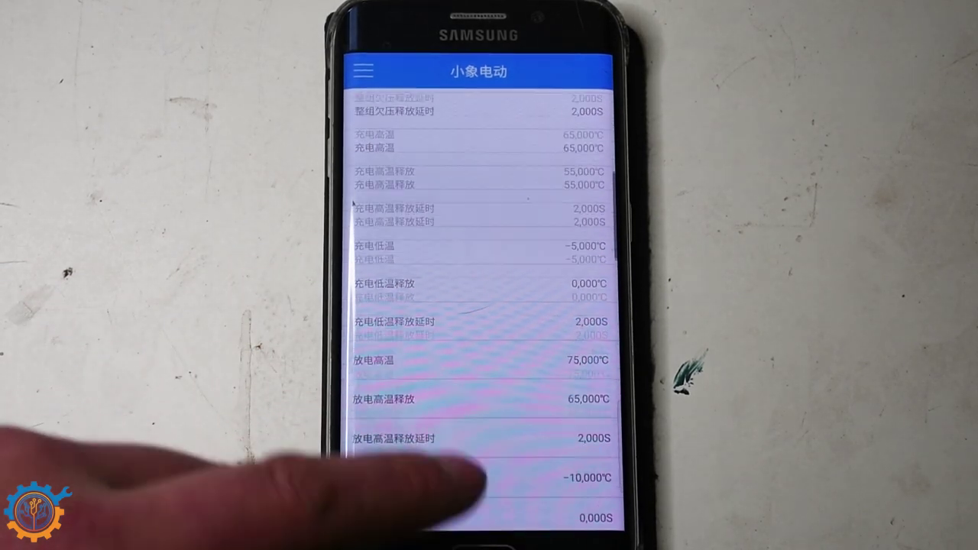
{"action": "scroll", "coordinate": [420, 321], "scroll_direction": "up", "scroll_amount": 3}
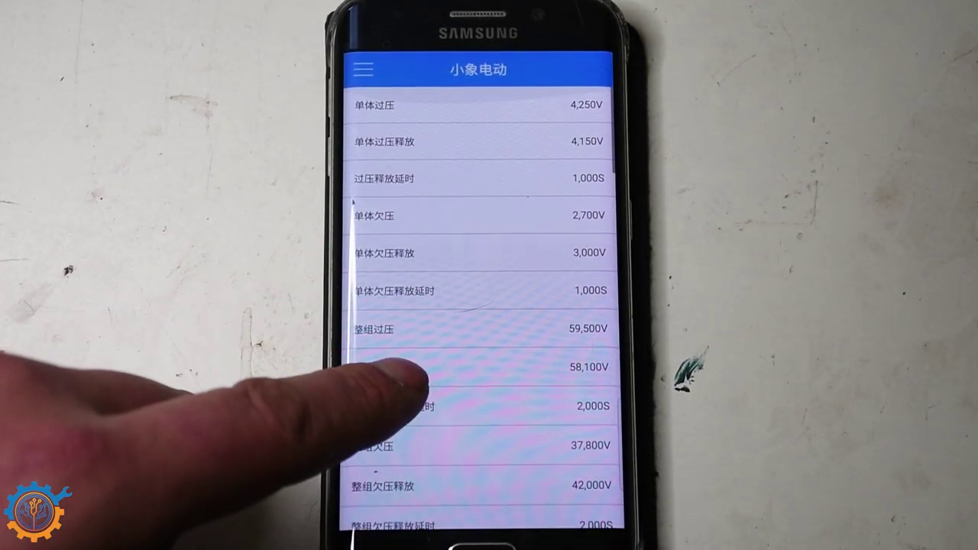
{"action": "scroll", "coordinate": [412, 305], "scroll_direction": "down", "scroll_amount": 10}
{"action": "scroll", "coordinate": [404, 306], "scroll_direction": "down", "scroll_amount": 5}
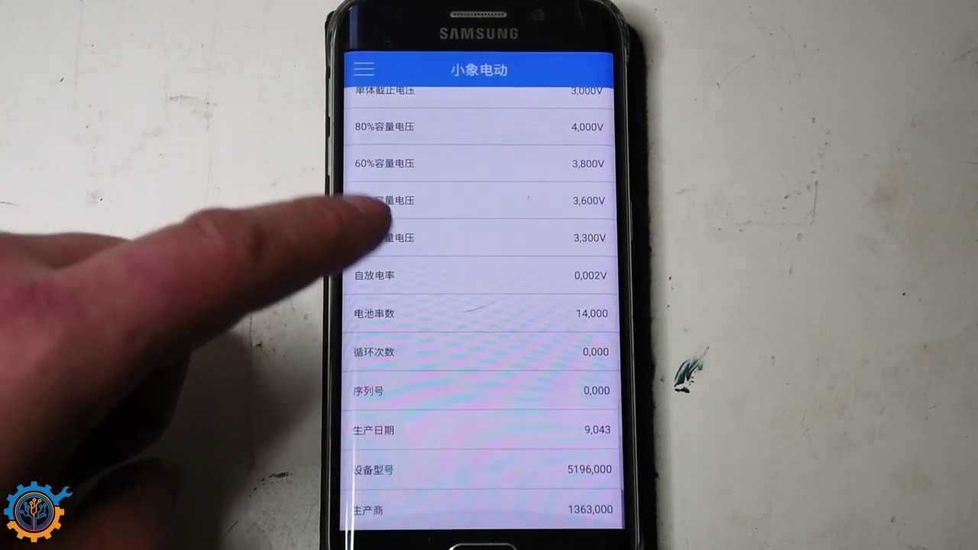
{"action": "scroll", "coordinate": [412, 252], "scroll_direction": "up", "scroll_amount": 15}
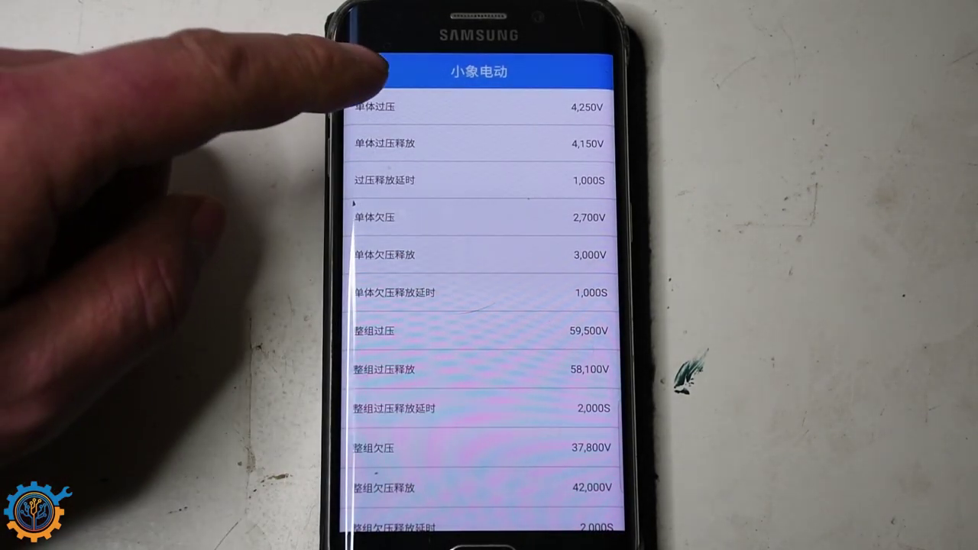
{"action": "left_click", "coordinate": [364, 70]}
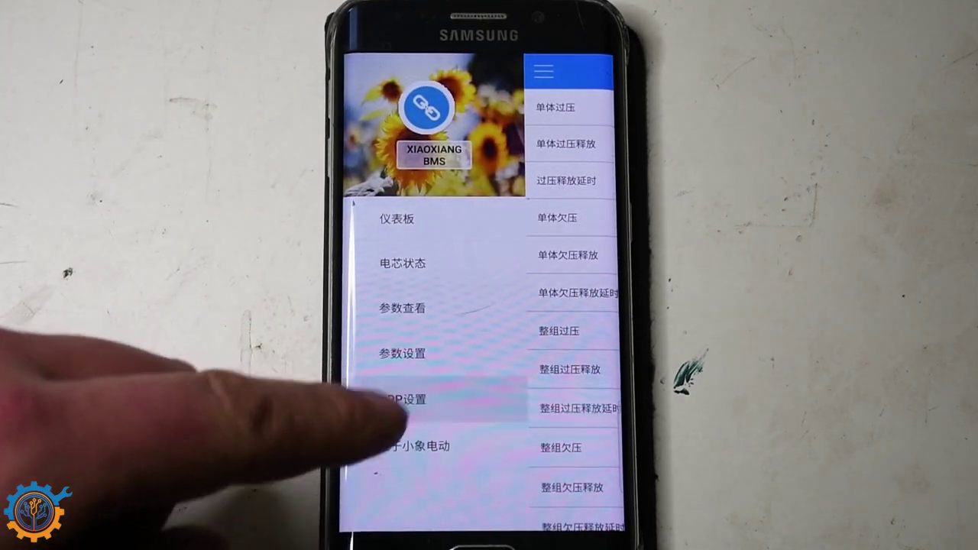